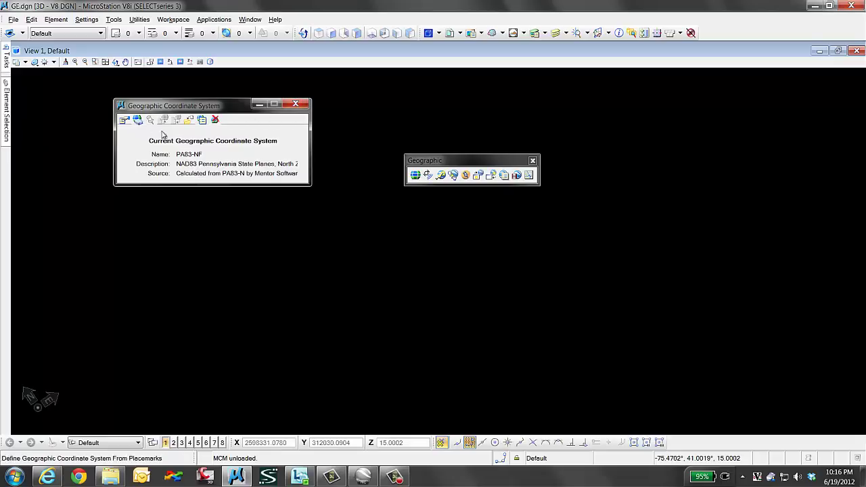
Step: Close the Geographic Coordinate System window, switch to Google Earth Pro and frame the residential road network slightly farther out for capture
left_click(298, 106)
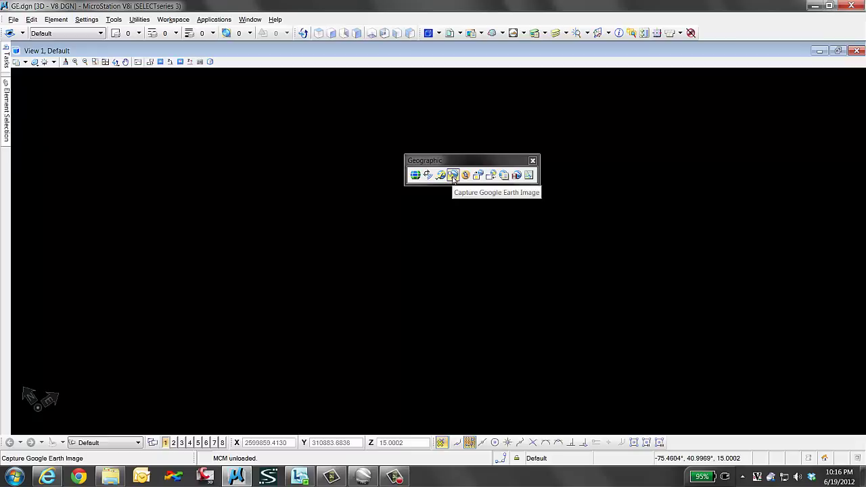
key("super+Tab")
key("super+Tab")
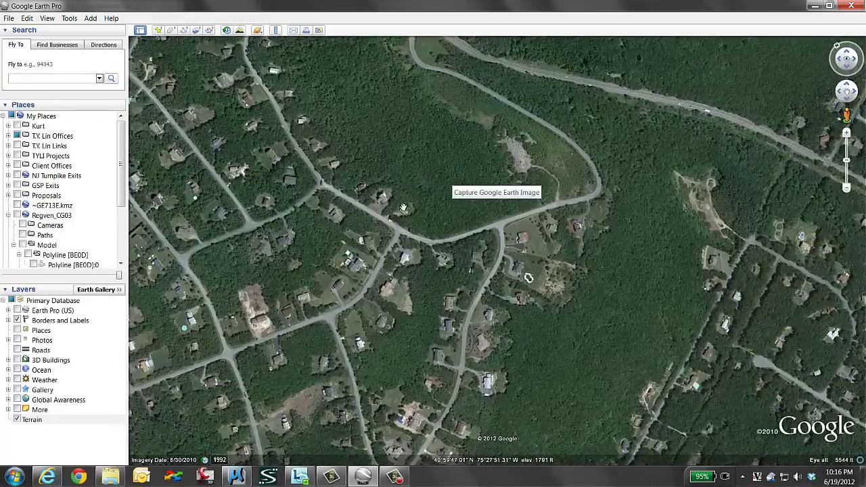
left_click_drag(466, 257, 481, 244)
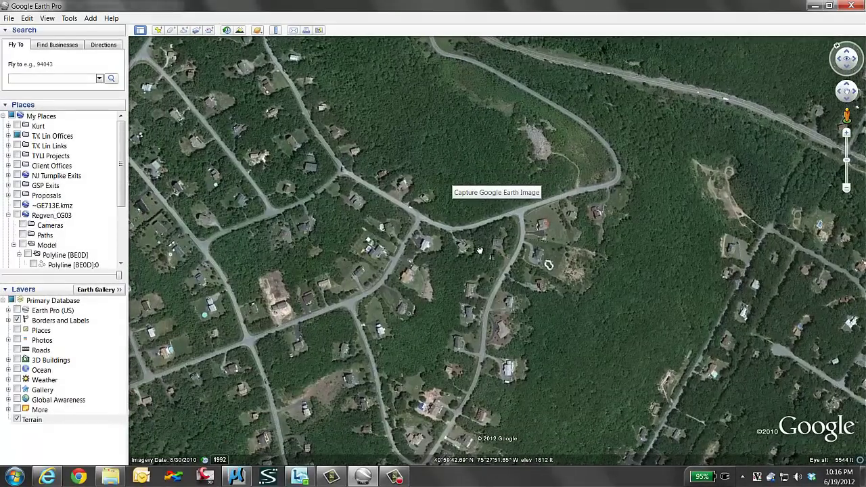
scroll(460, 254, "down", 1)
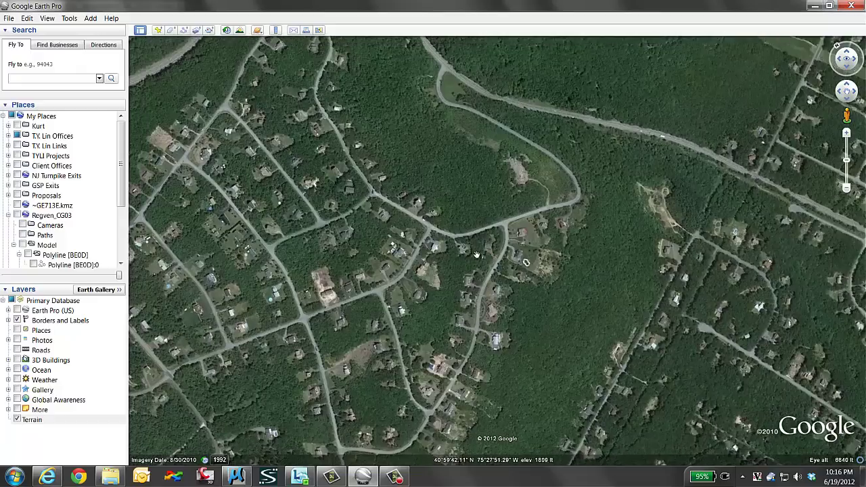
left_click_drag(452, 259, 518, 238)
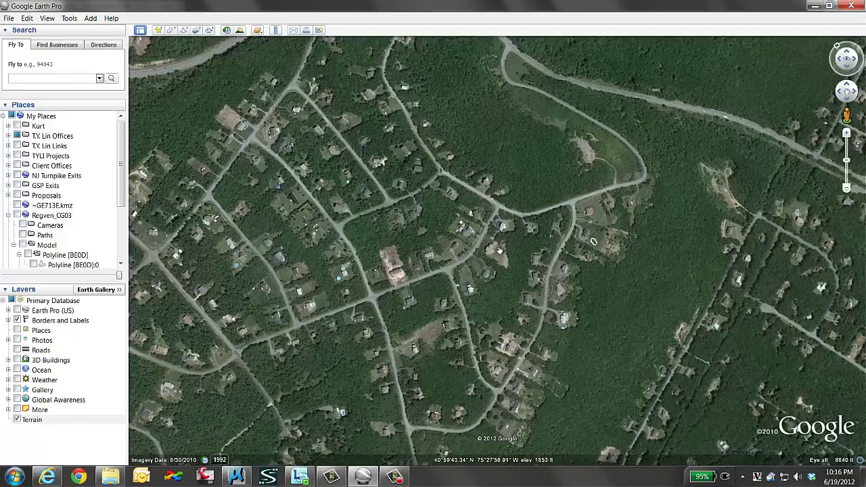
Step: Return to MicroStation and change View 1 from wireframe to a display style that renders the captured mesh with its imagery
key("super+Tab")
key("super+Tab")
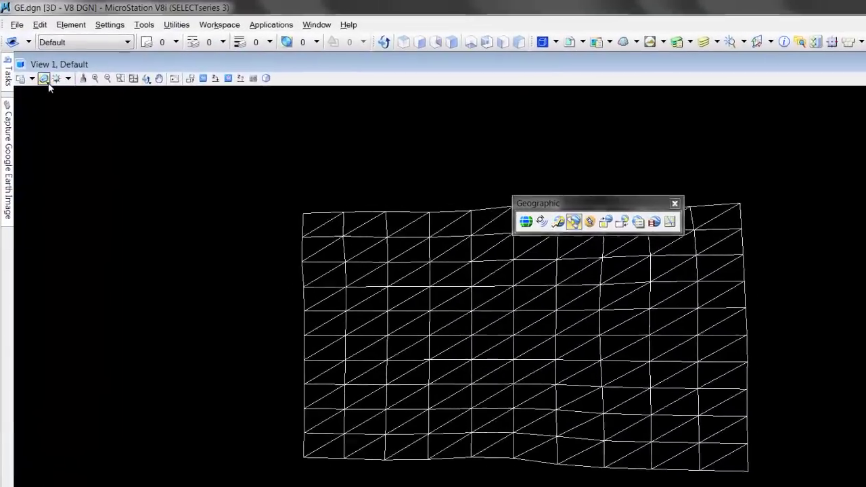
left_click(32, 78)
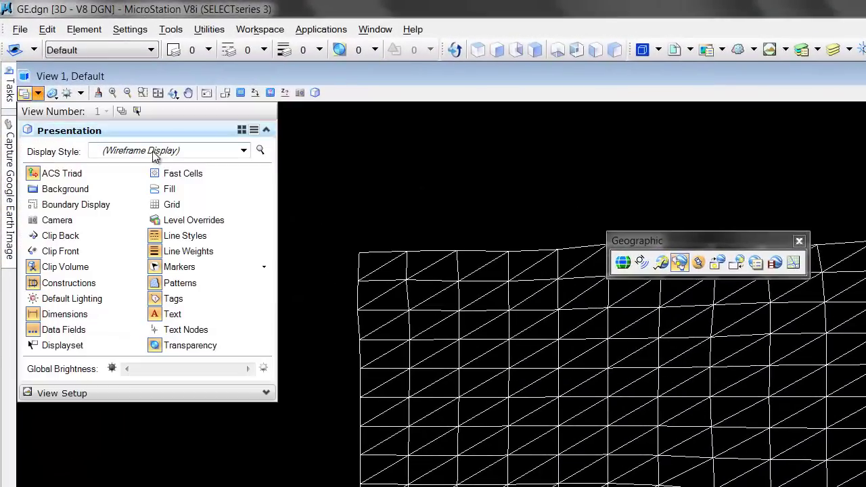
left_click(153, 155)
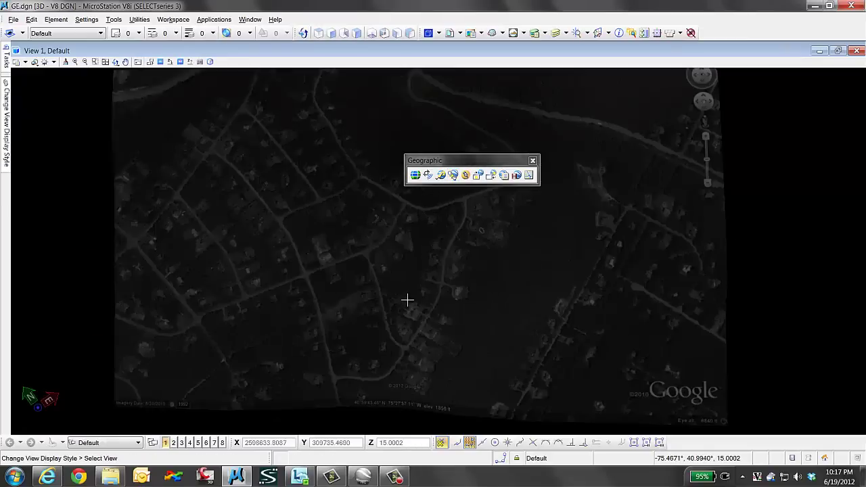
Step: Examine the captured Google Earth terrain image from close up, from afar and from several tilted angles
scroll(410, 296, "up", 2)
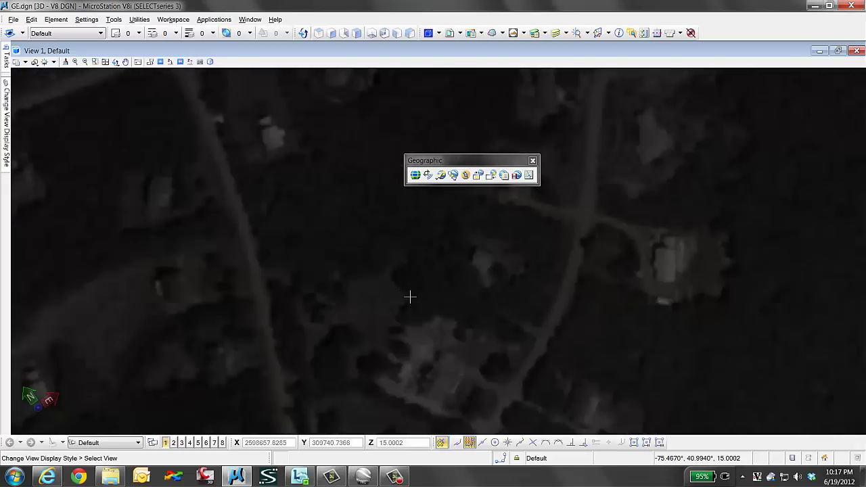
scroll(410, 297, "down", 5)
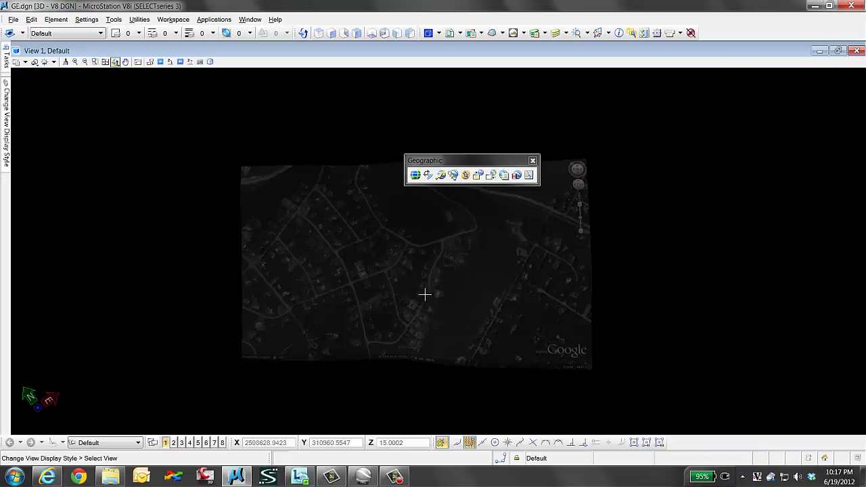
middle_click_drag(410, 335, 411, 335, "shift")
left_click_drag(410, 334, 391, 184)
middle_click_drag(391, 184, 401, 189, "shift")
scroll(449, 251, "up", 3)
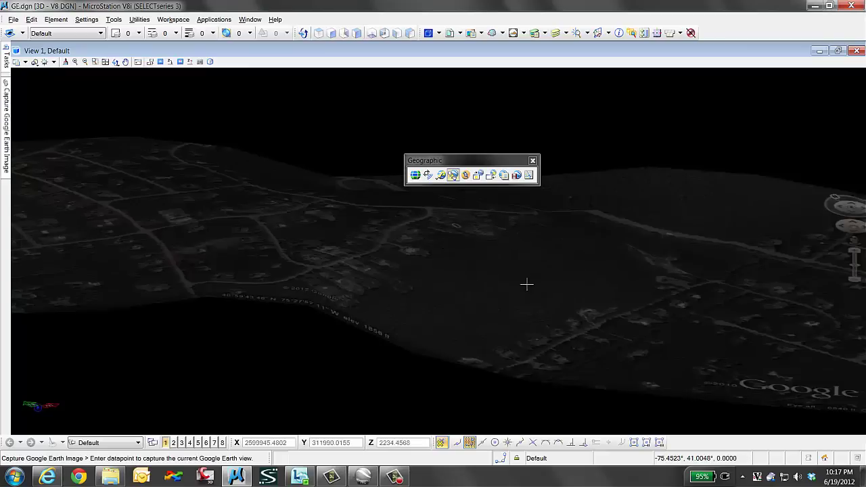
middle_click_drag(526, 284, 479, 295, "shift")
left_click_drag(479, 295, 363, 304)
middle_click_drag(363, 304, 440, 310, "shift")
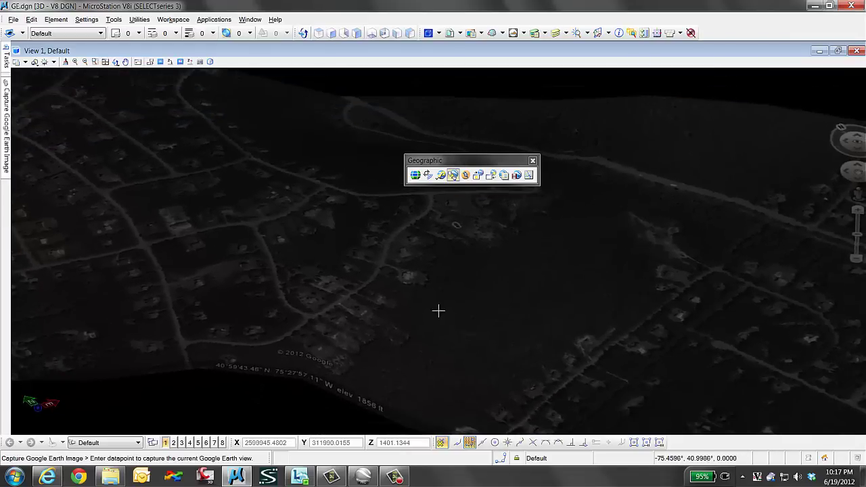
middle_click_drag(372, 278, 412, 305, "shift")
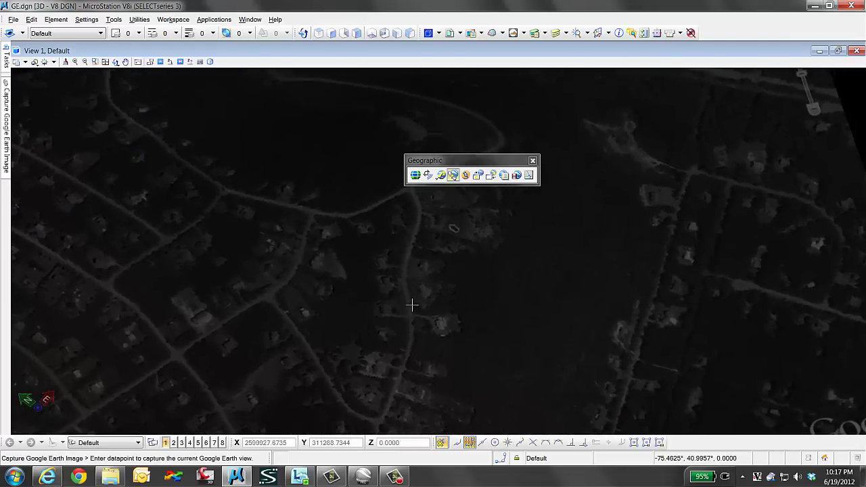
left_click(413, 298)
scroll(396, 299, "down", 3)
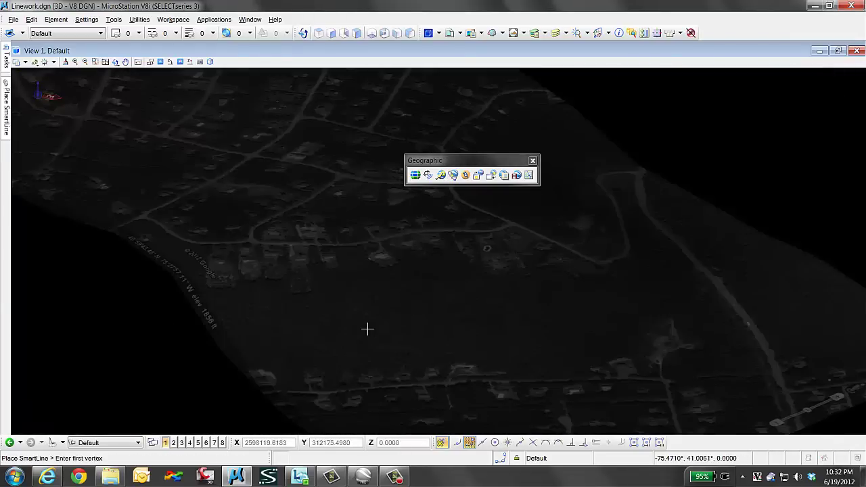
Step: Bring the whole terrain image and the neighbouring polygon into view, and turn on Default Lighting for View 1
scroll(443, 281, "down", 3)
scroll(442, 280, "up", 1)
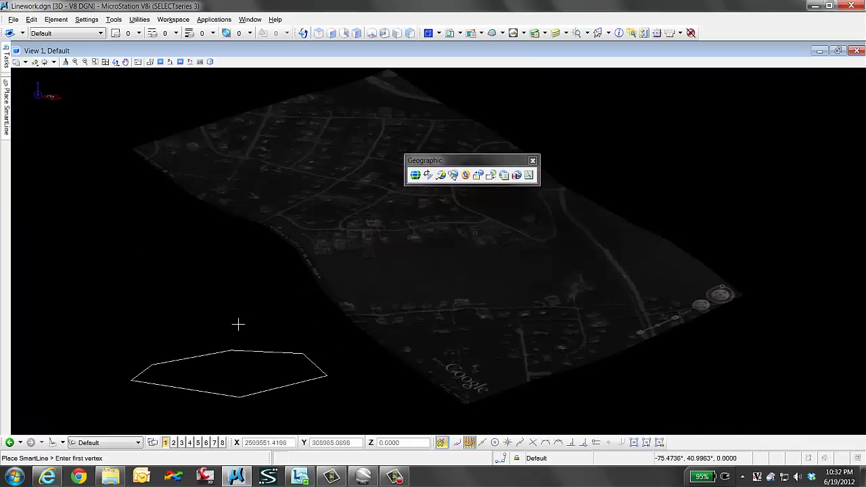
middle_click_drag(238, 325, 290, 310)
middle_click_drag(285, 351, 335, 337, "shift")
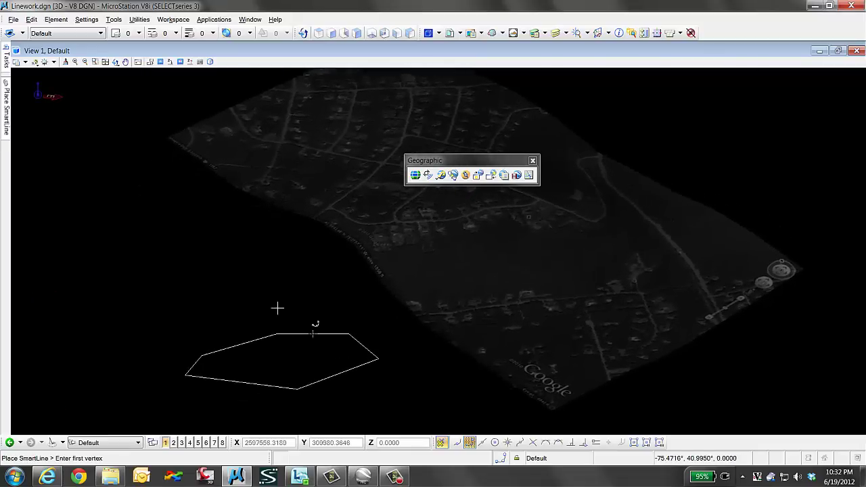
left_click(53, 63)
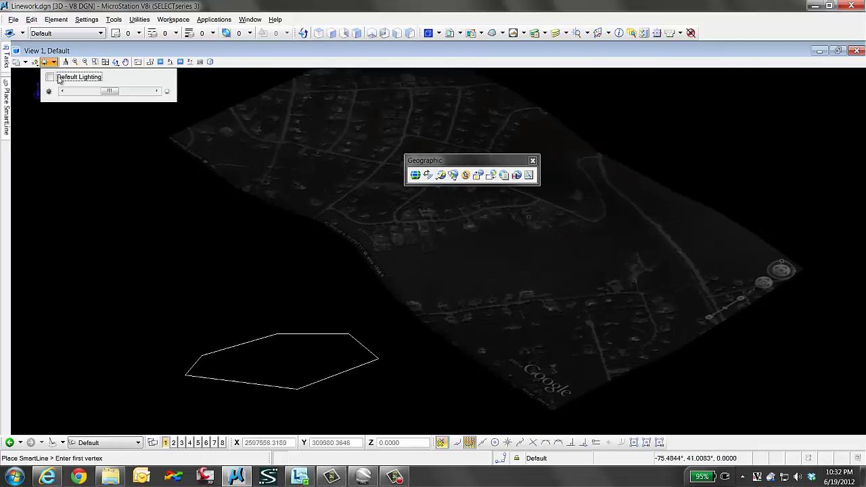
left_click(50, 78)
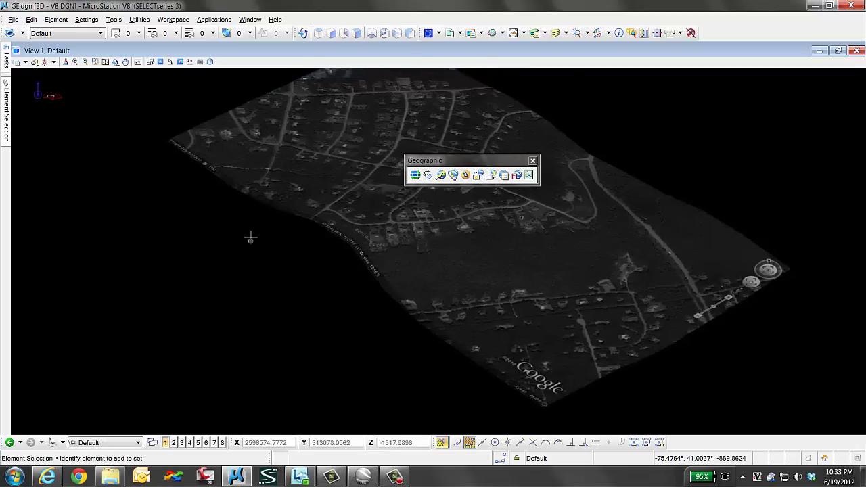
Step: Open the design file Linework.dgn
left_click(12, 20)
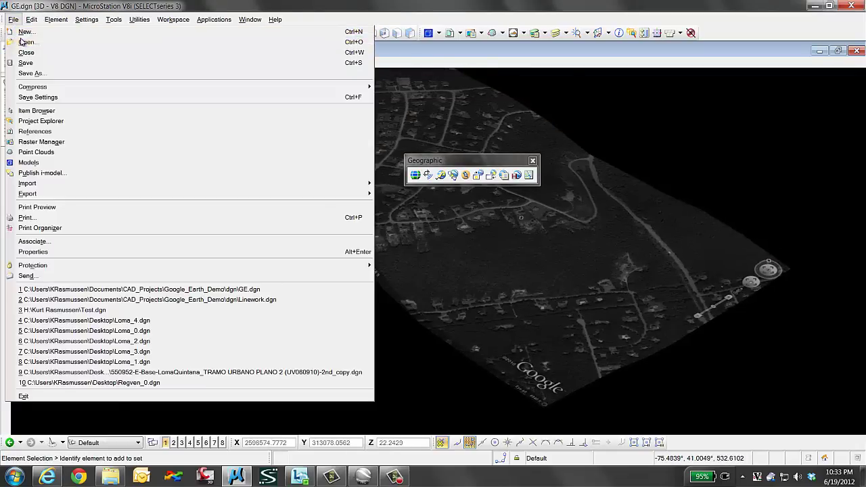
left_click(27, 30)
double_click(178, 149)
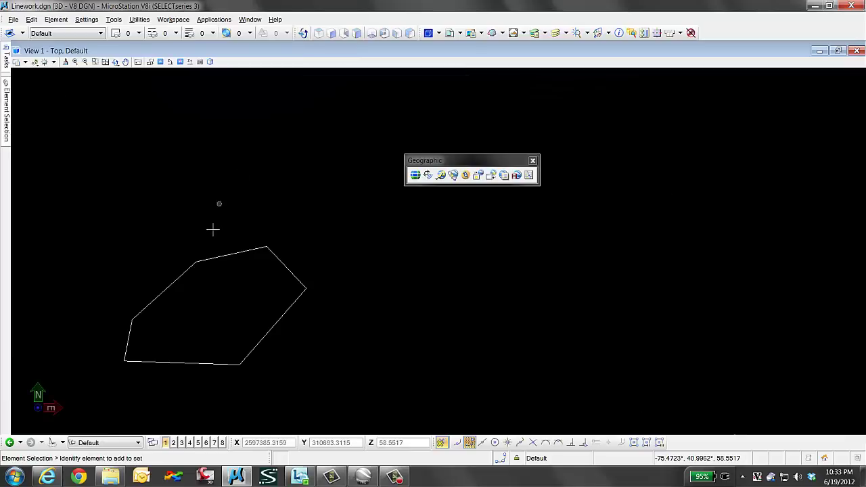
Step: Draw a closed four-sided shape with Place SmartLine, overlapping the upper part of the existing six-sided polygon
middle_click_drag(212, 228, 266, 183)
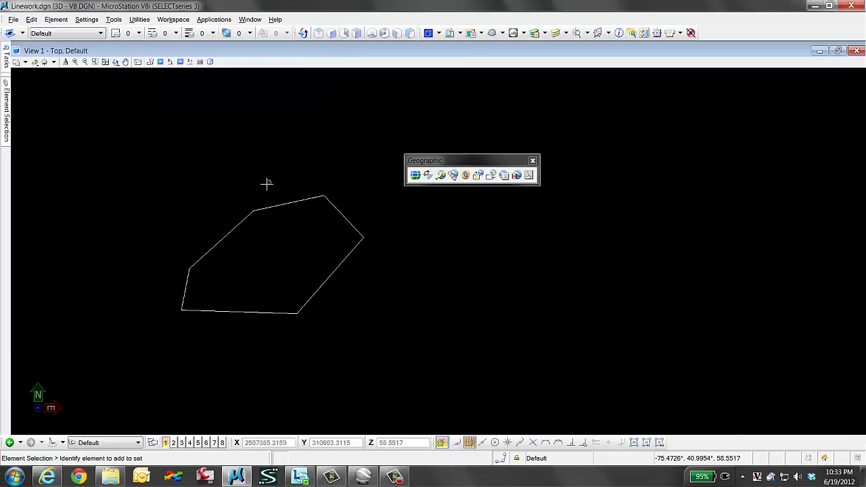
left_click(6, 61)
left_click(27, 194)
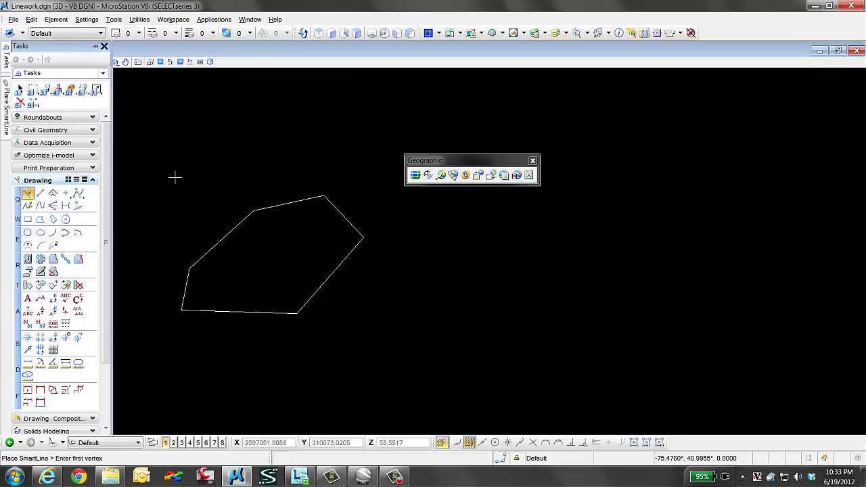
left_click(174, 177)
left_click(341, 132)
left_click(352, 219)
left_click(281, 272)
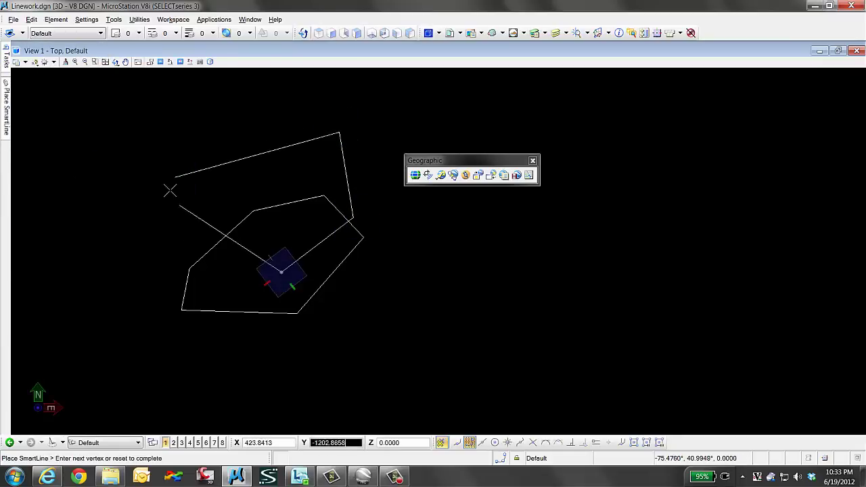
left_click(175, 177)
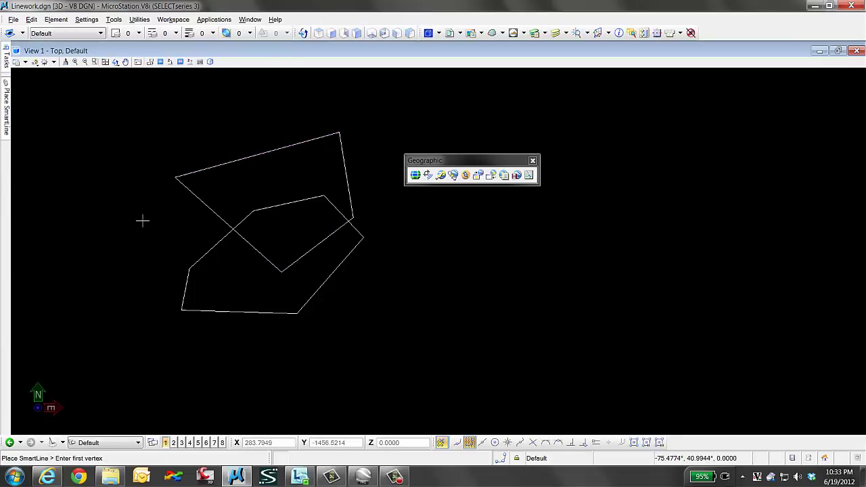
Step: Preview the two overlapping shapes in the Smooth display style, and return View 1 to Wireframe
left_click(16, 61)
left_click(95, 101)
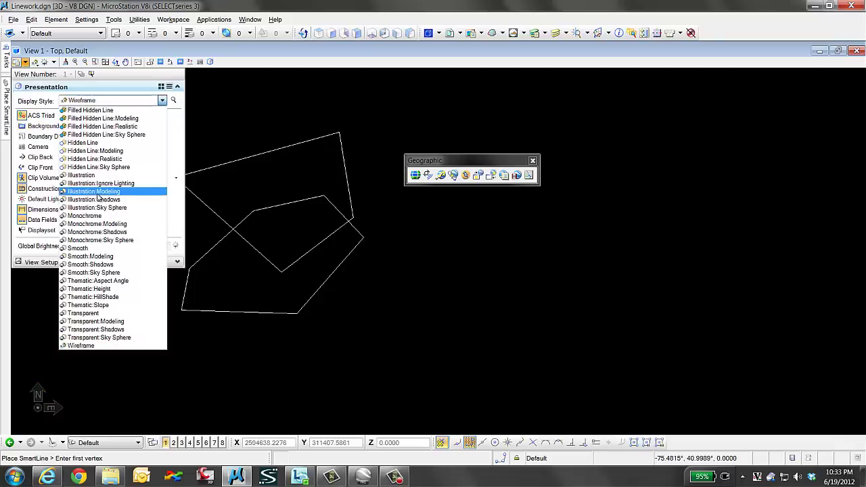
left_click(118, 254)
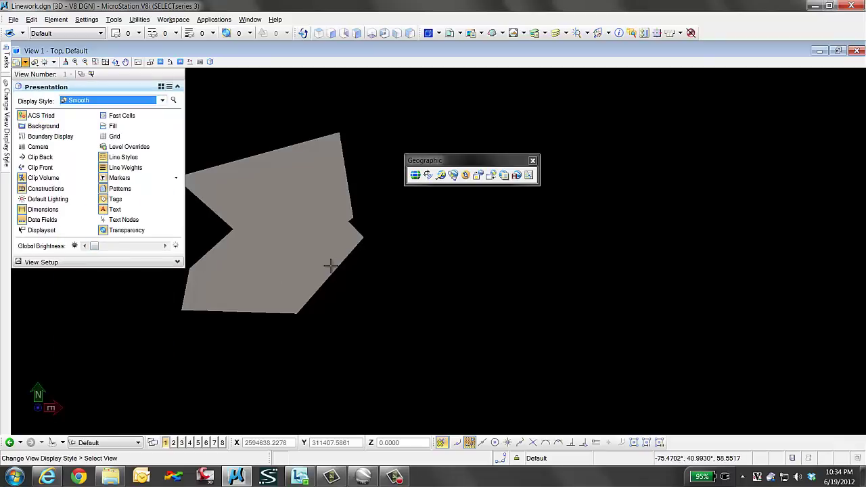
left_click(91, 100)
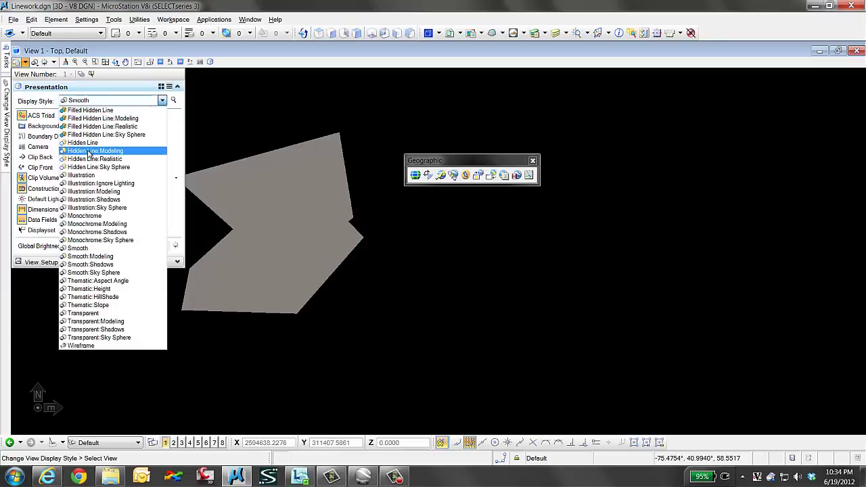
left_click(86, 346)
Step: Attach GE.dgn as an interactive reference to Linework.dgn, using its Default model at Full Size 1=1
left_click(458, 37)
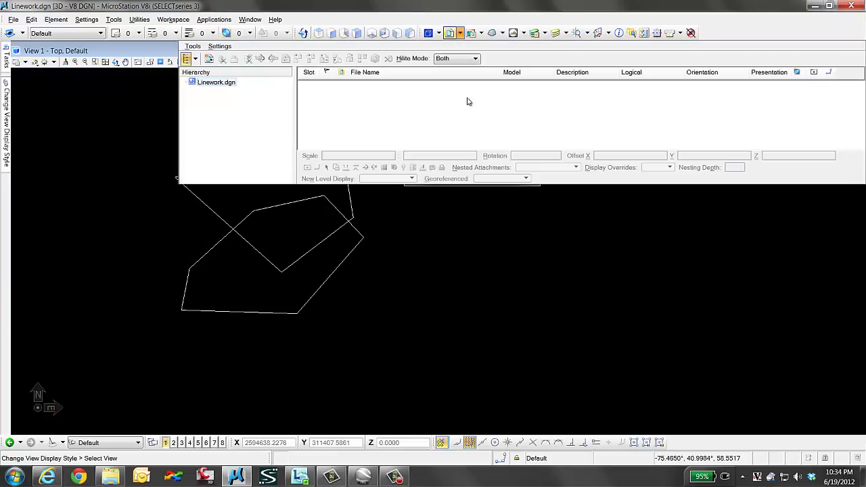
right_click(336, 99)
left_click(359, 91)
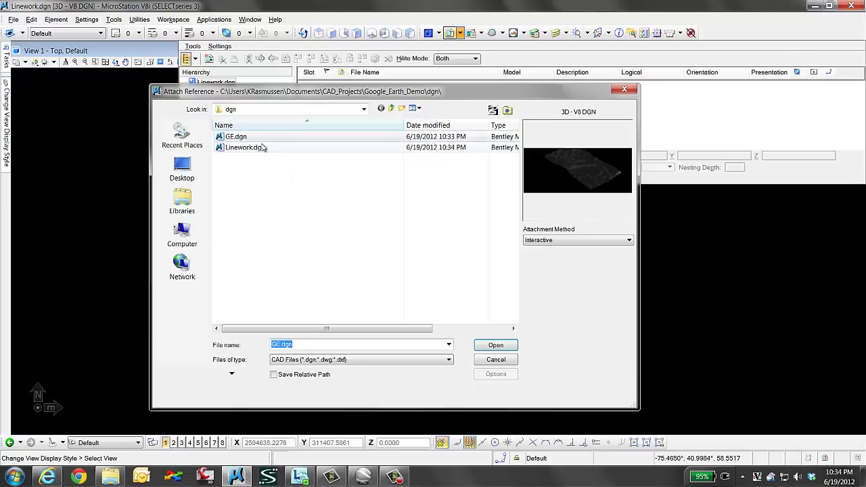
double_click(239, 139)
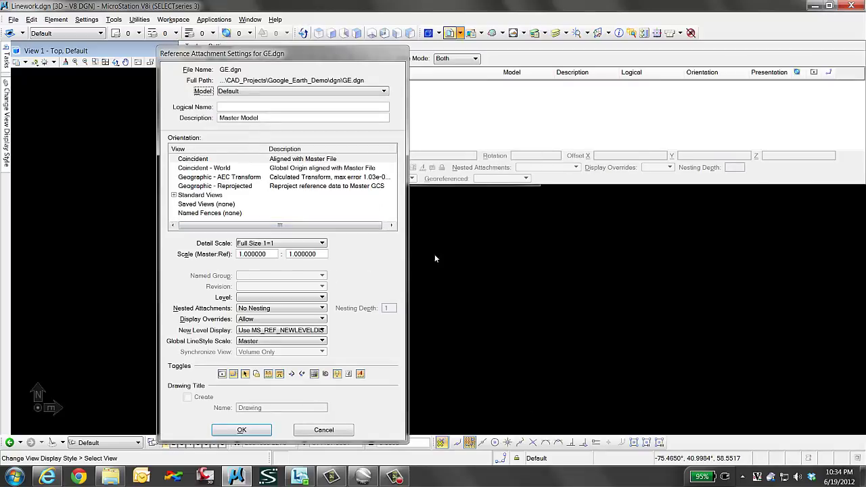
left_click(240, 431)
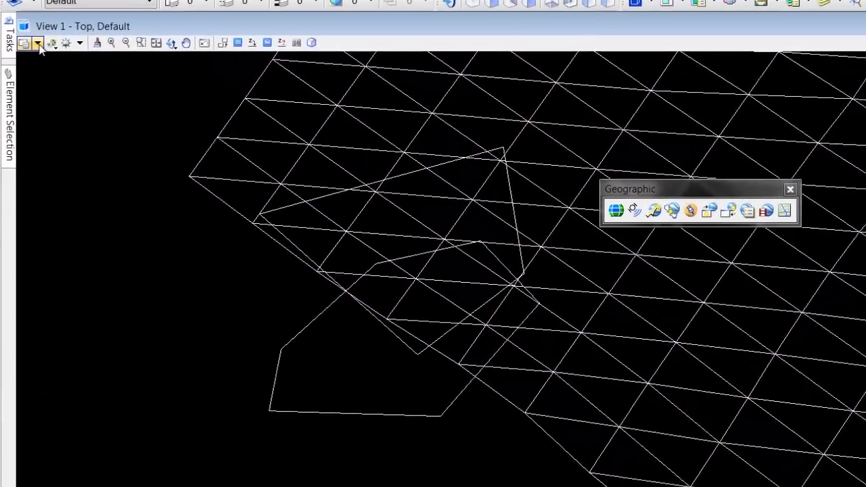
Step: Set View 1's display style to Smooth to render the referenced terrain image together with the shapes
left_click(15, 62)
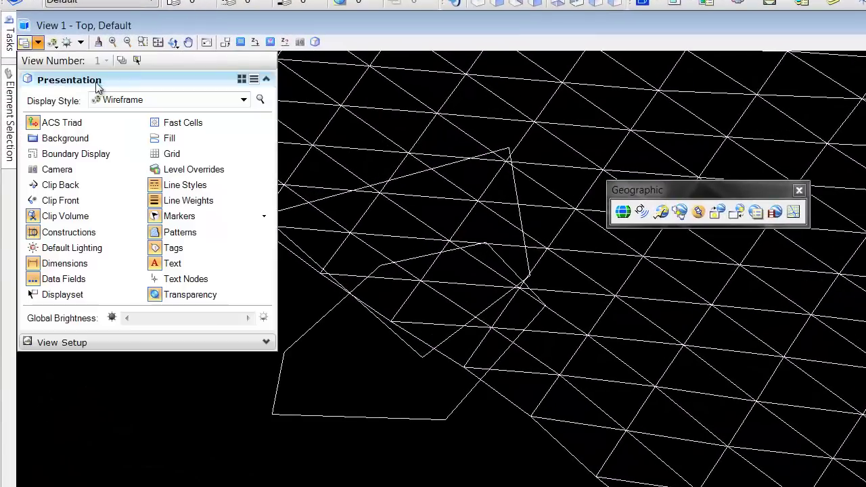
left_click(83, 101)
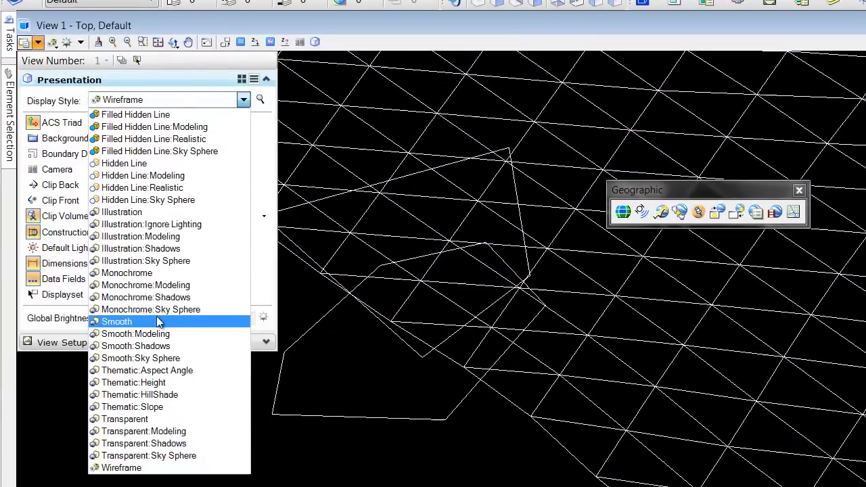
left_click(116, 322)
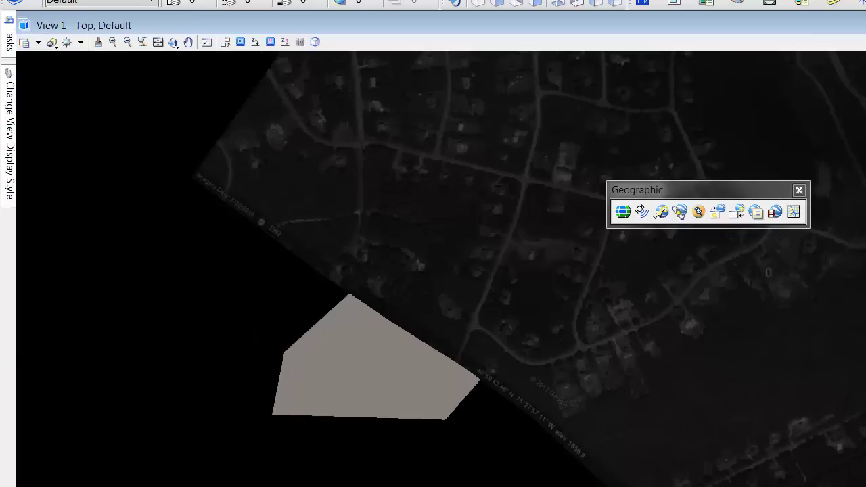
Step: Set View 1's display style back to Wireframe
left_click(27, 42)
left_click(142, 99)
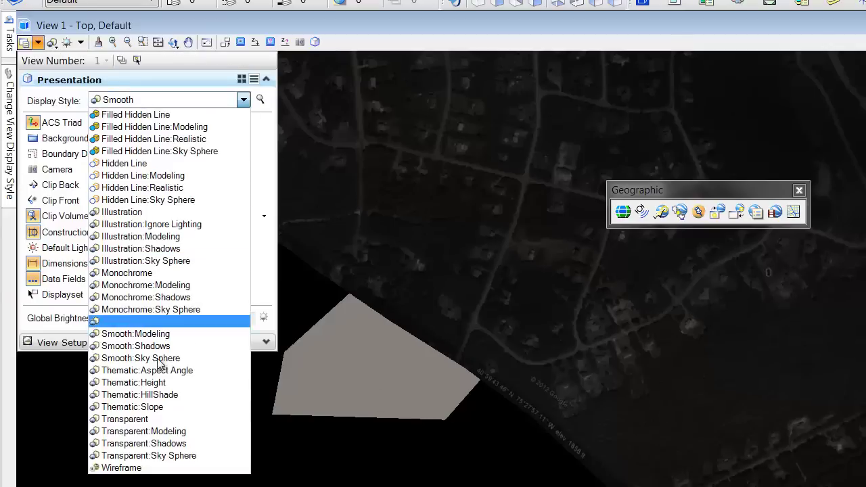
left_click(136, 467)
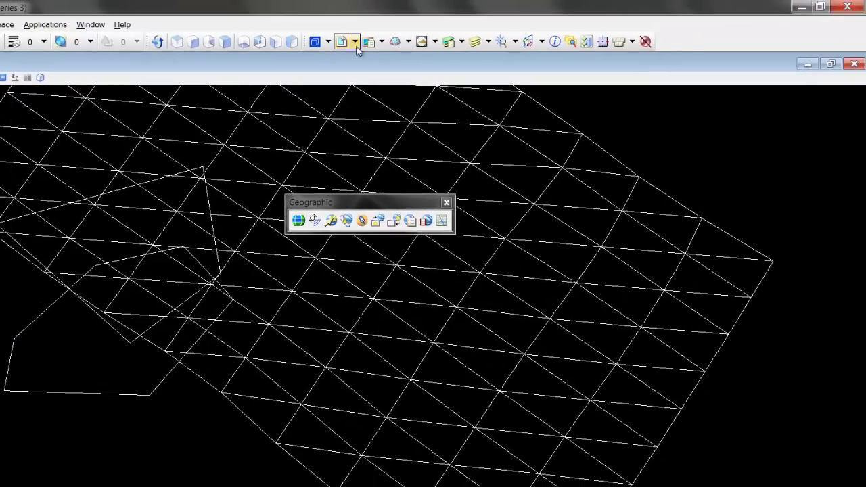
Step: Override the GE.dgn reference's presentation with the Smooth display style, leaving the view's own style alone
left_click(356, 46)
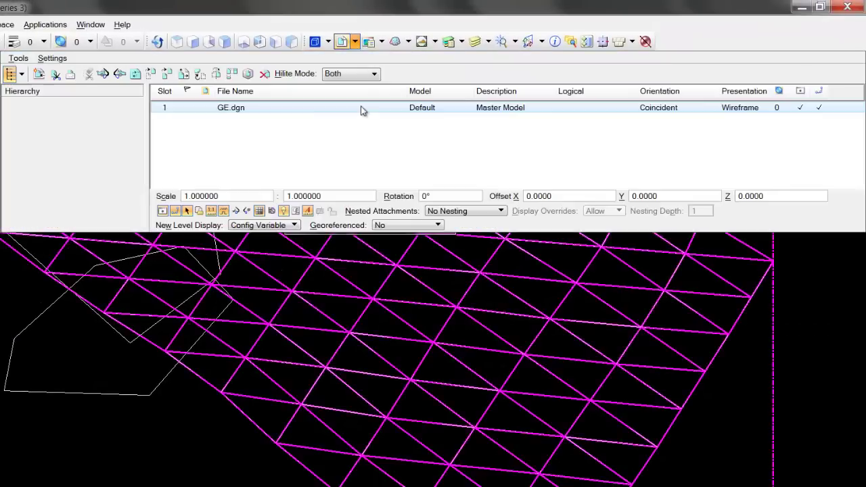
right_click(277, 84)
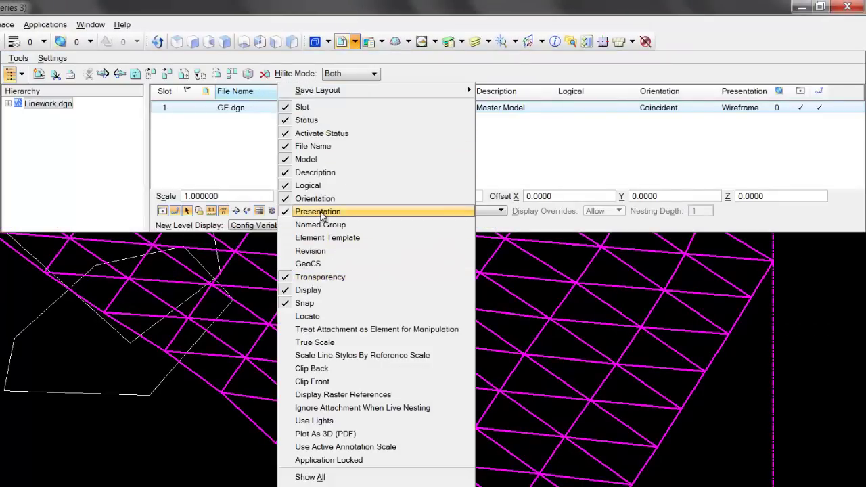
left_click(247, 146)
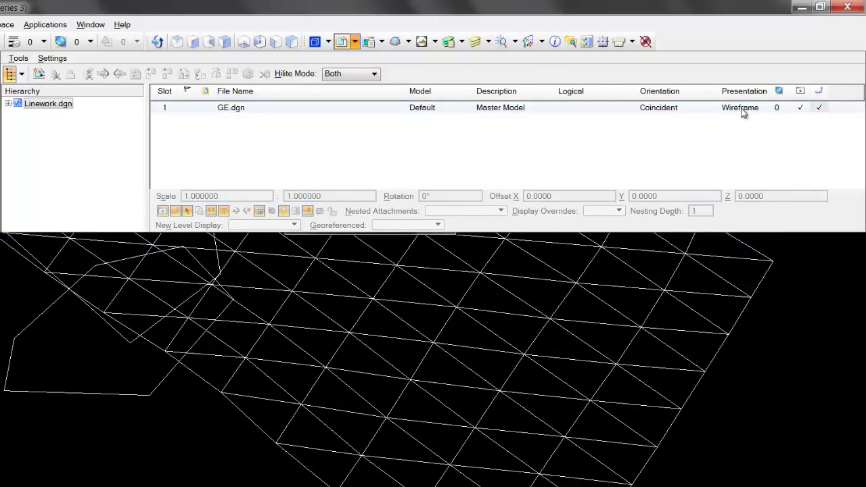
left_click(741, 108)
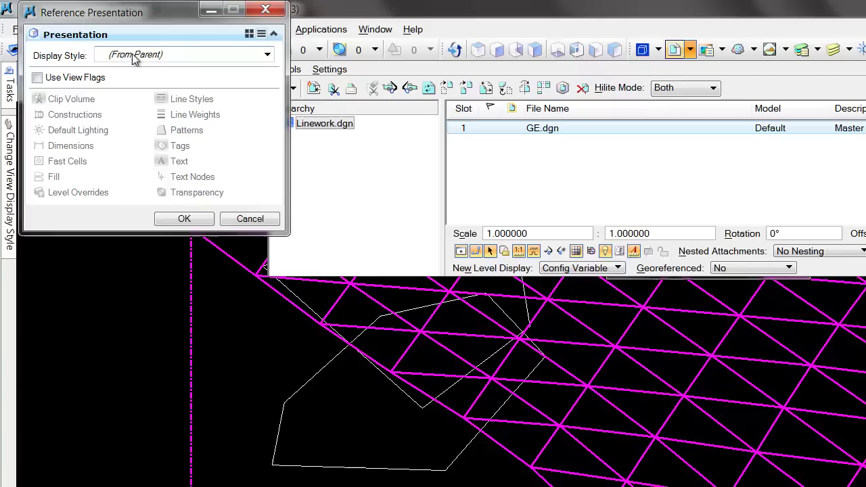
left_click(173, 55)
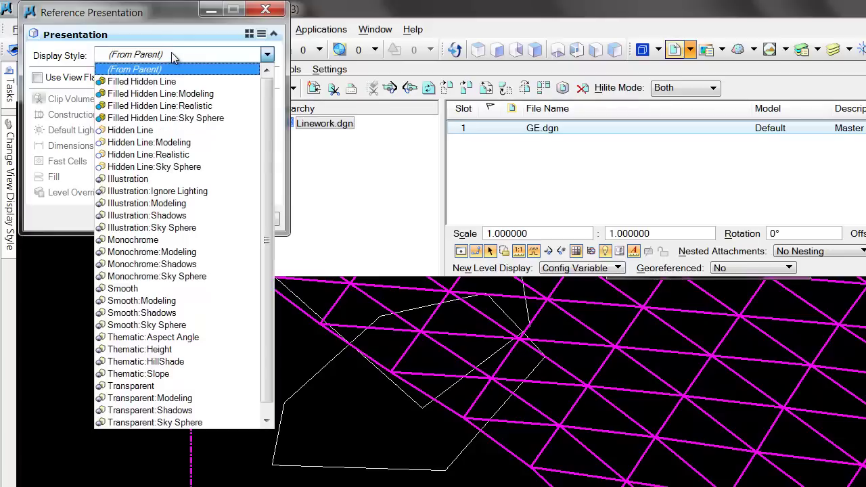
left_click(162, 288)
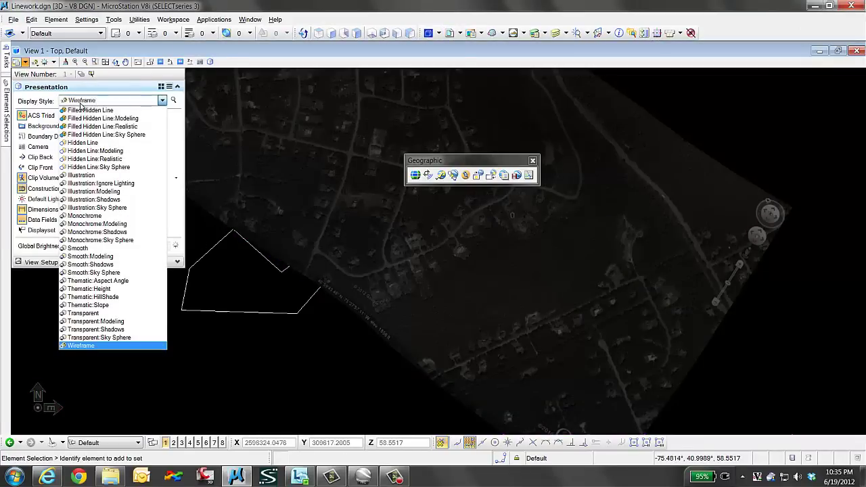
Step: Examine the rendered terrain and the wireframe shapes in 3D from several angles to compare their relative elevations
left_click(125, 81)
left_click(288, 236)
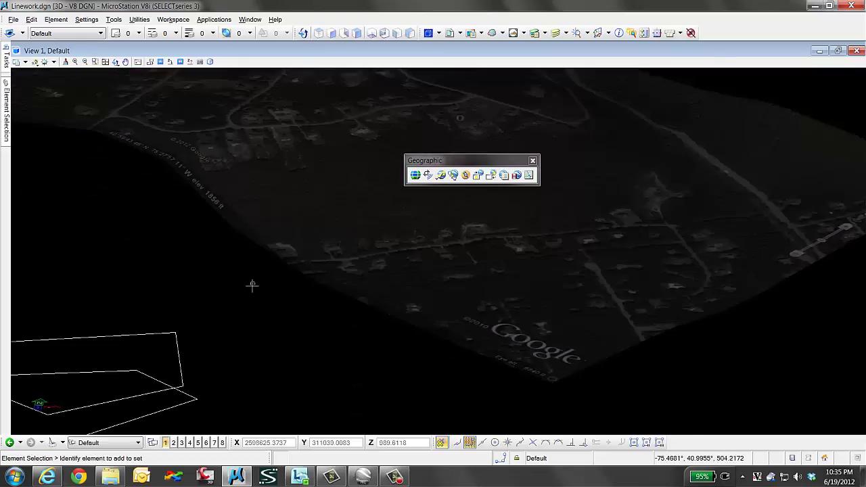
scroll(255, 284, "down", 3)
scroll(228, 308, "up", 2)
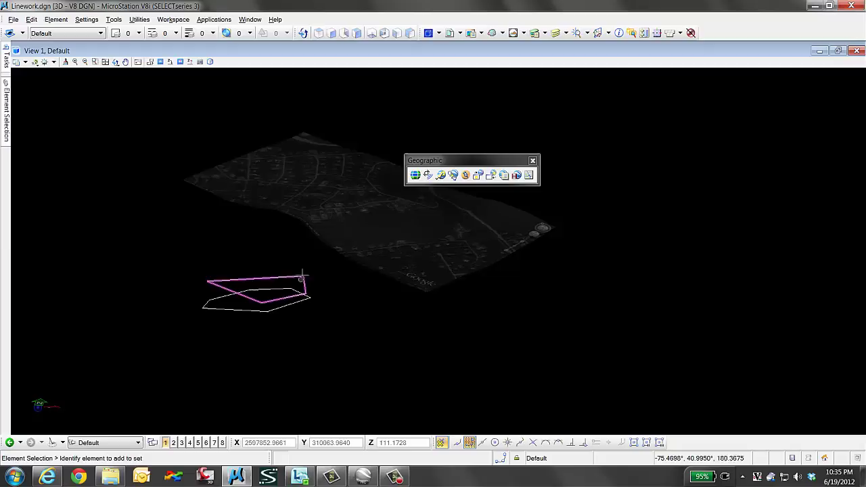
scroll(261, 307, "up", 2)
middle_click_drag(286, 288, 305, 270, "shift")
scroll(288, 289, "up", 2)
mouse_move(286, 303)
middle_mouse_down("shift")
mouse_move(313, 286)
mouse_move(350, 283)
mouse_move(285, 309)
middle_mouse_up("shift")
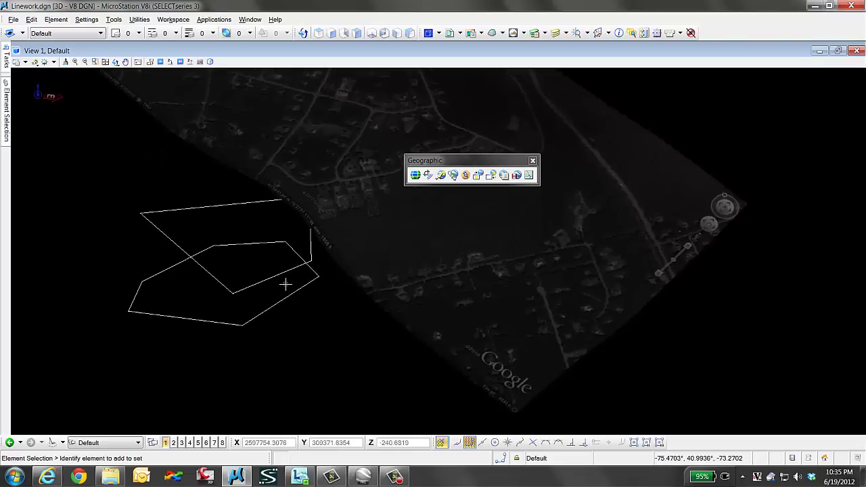
scroll(285, 284, "down", 2)
middle_click_drag(239, 293, 327, 247)
middle_click_drag(340, 282, 295, 291, "shift")
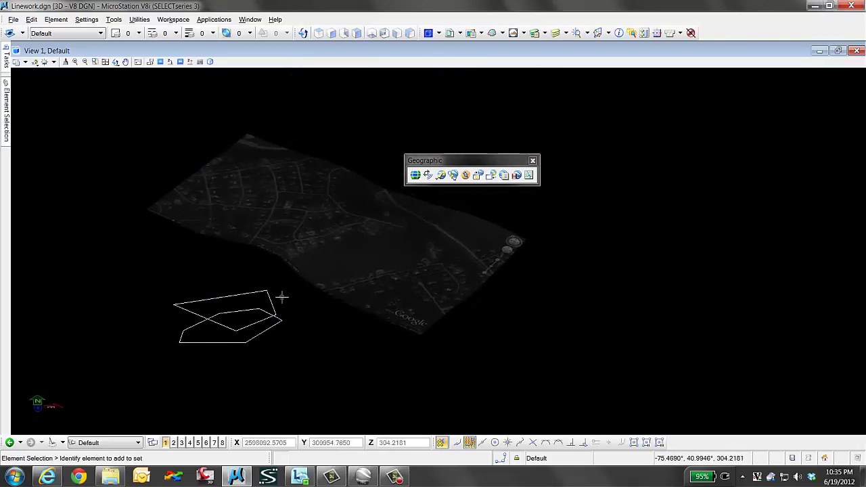